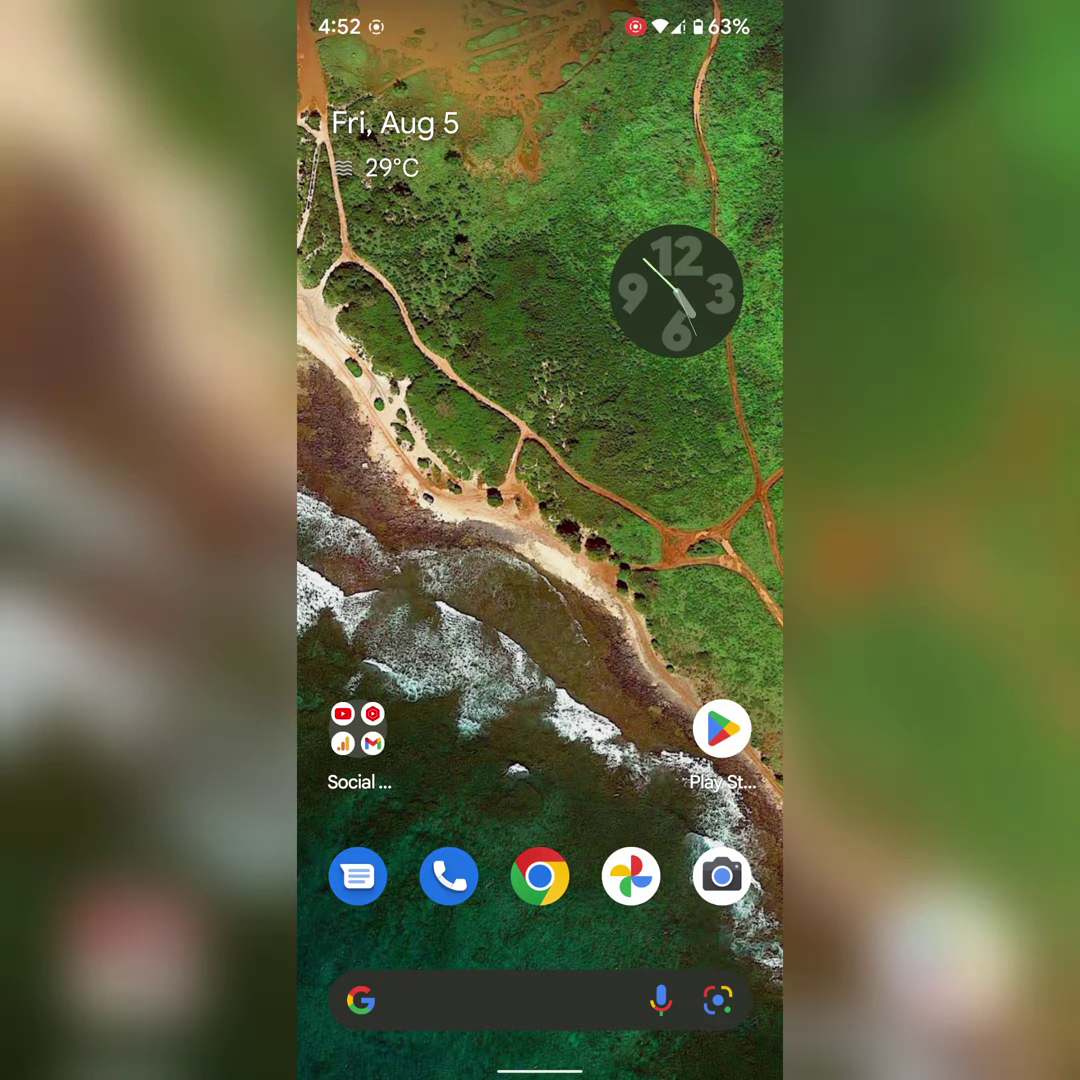
- Expand Quick Settings fully and move to the second page of tiles
drag(540, 20, 540, 600)
drag(540, 300, 540, 850)
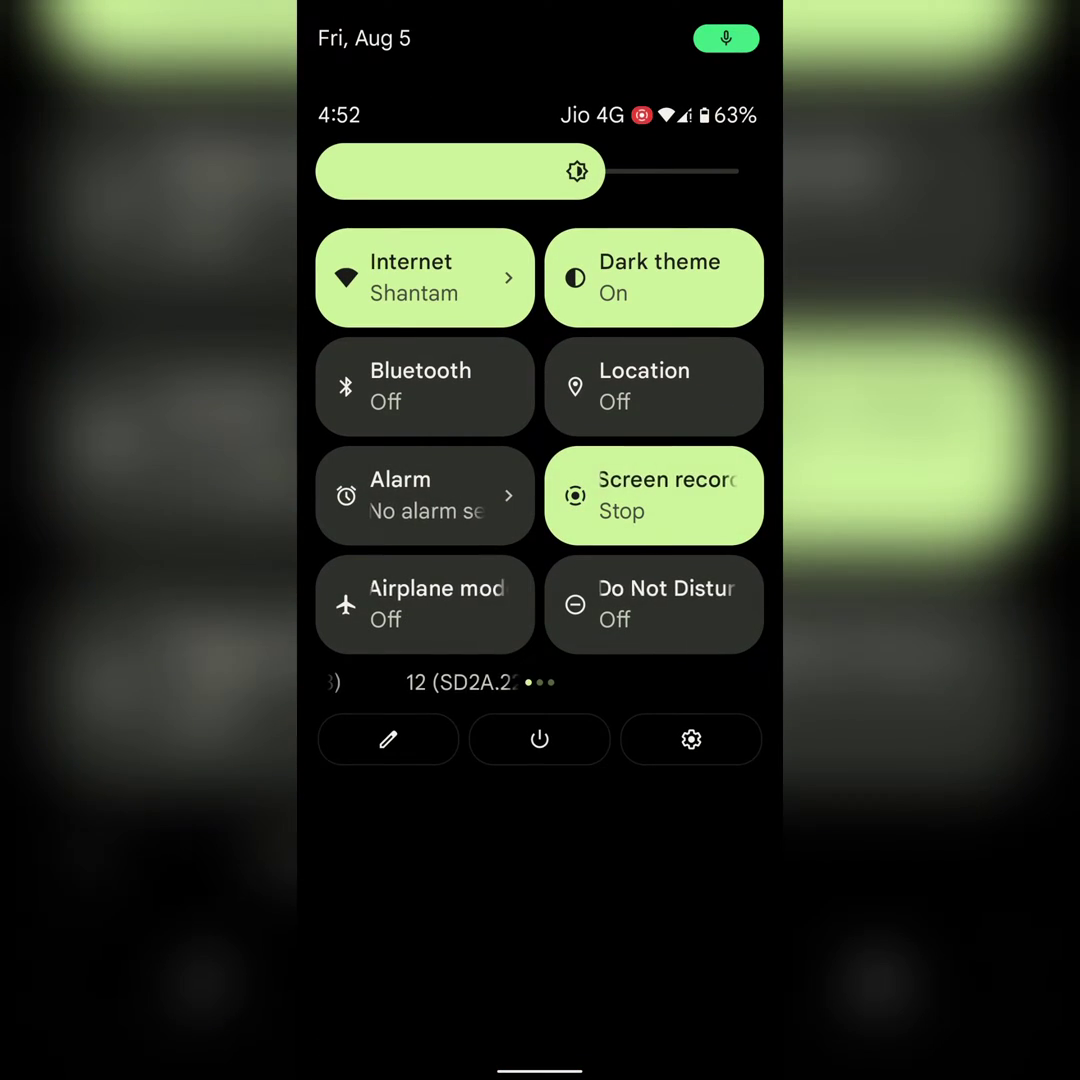
drag(700, 450, 350, 450)
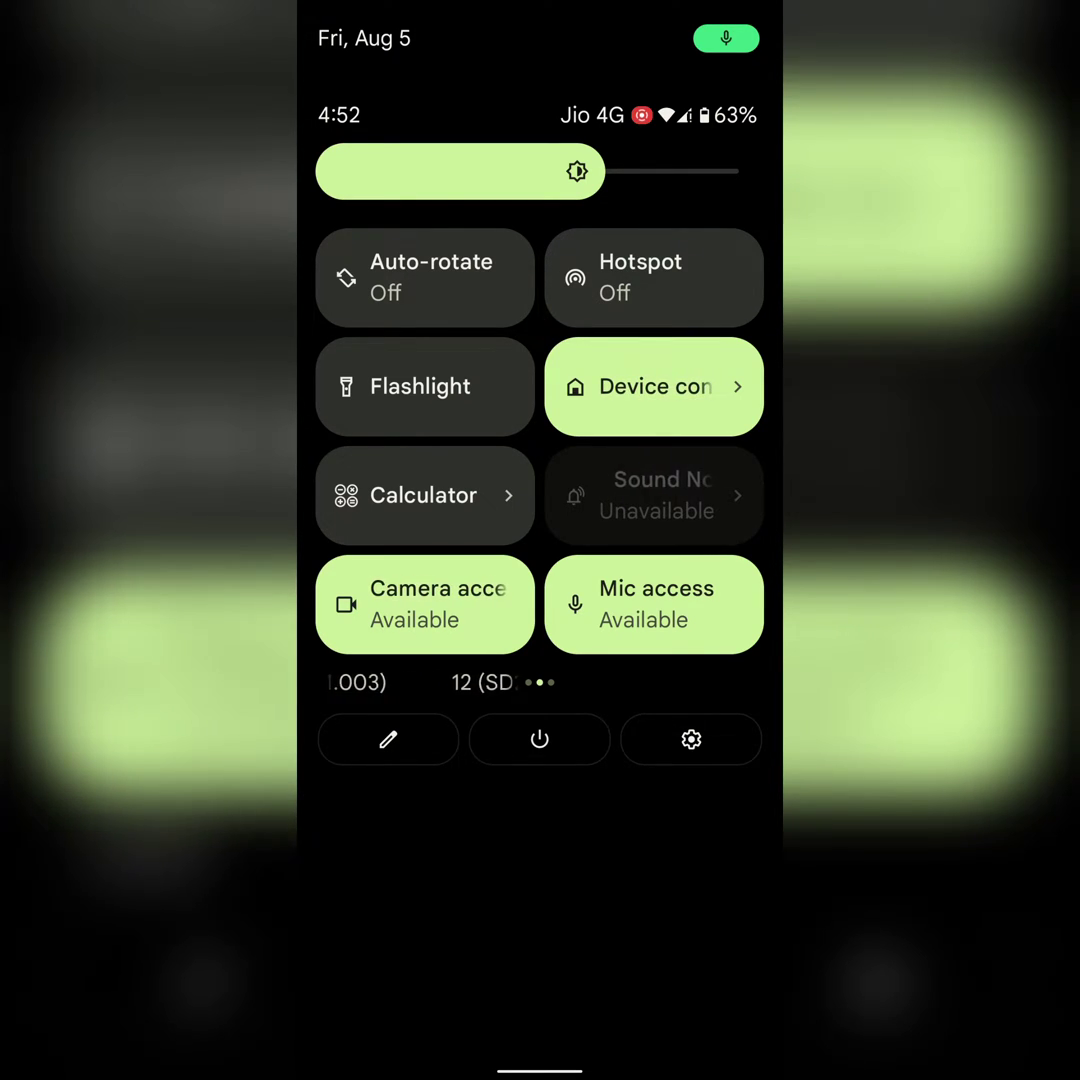
- Turn Mic access and Camera access off, then turn both back on
click(654, 604)
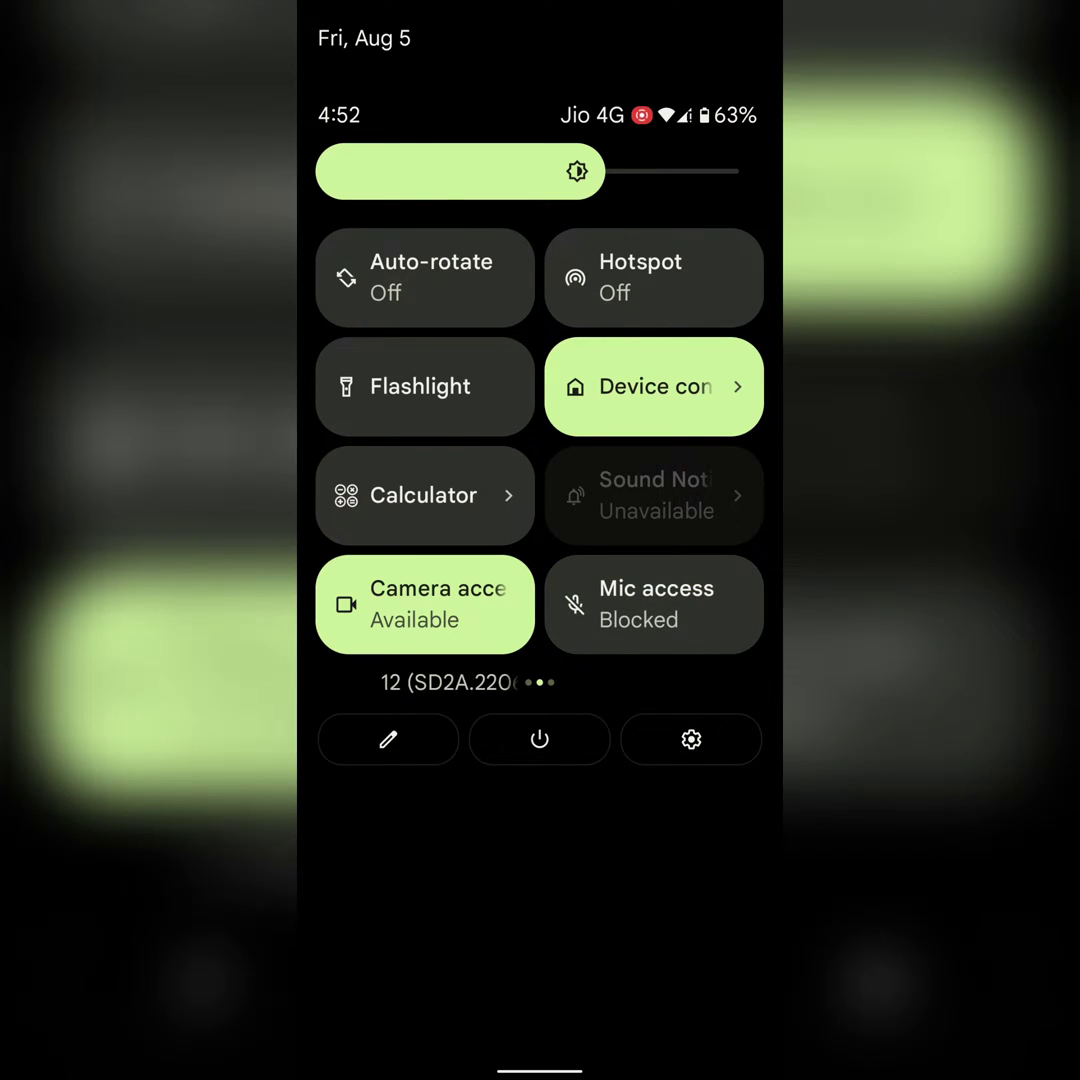
click(425, 604)
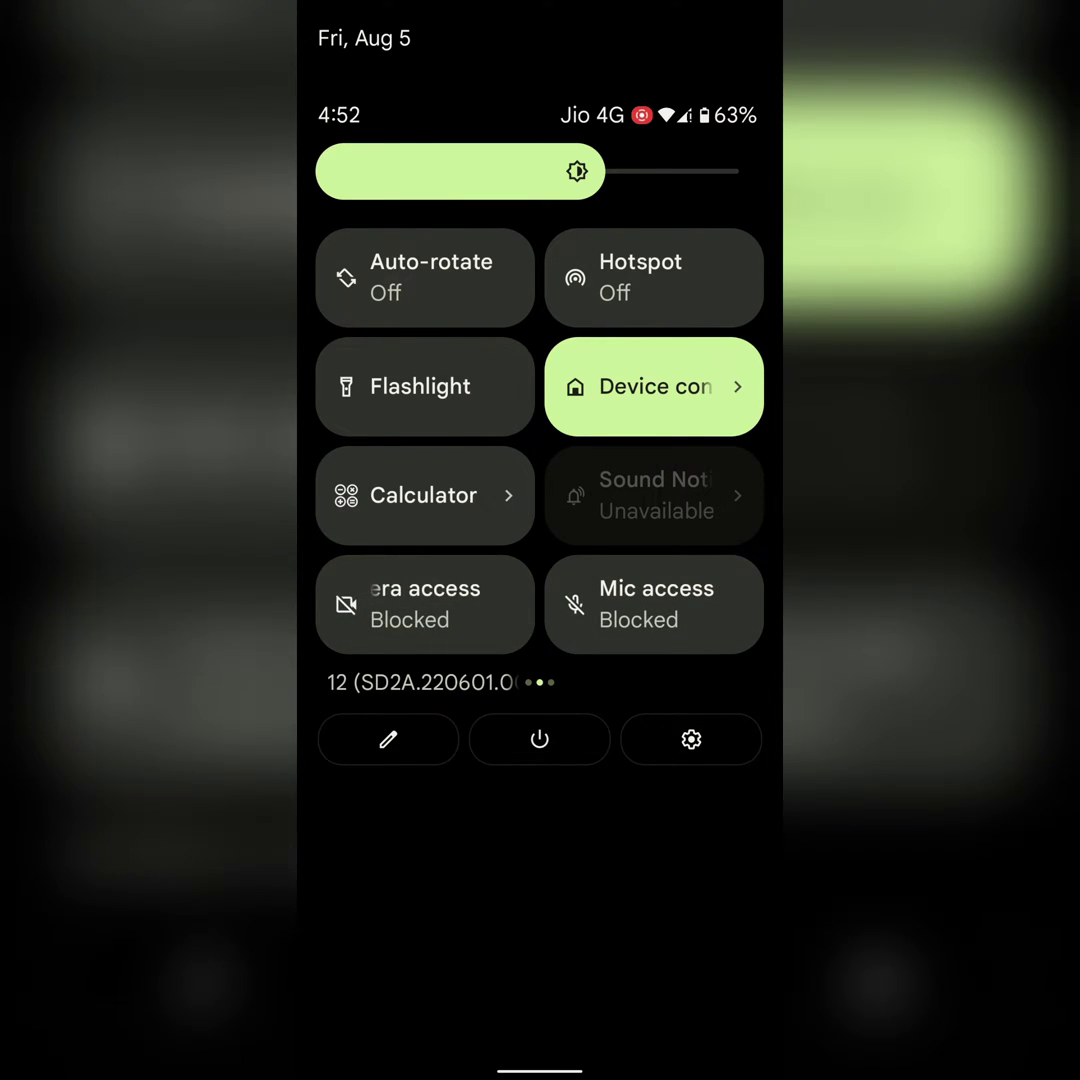
click(425, 604)
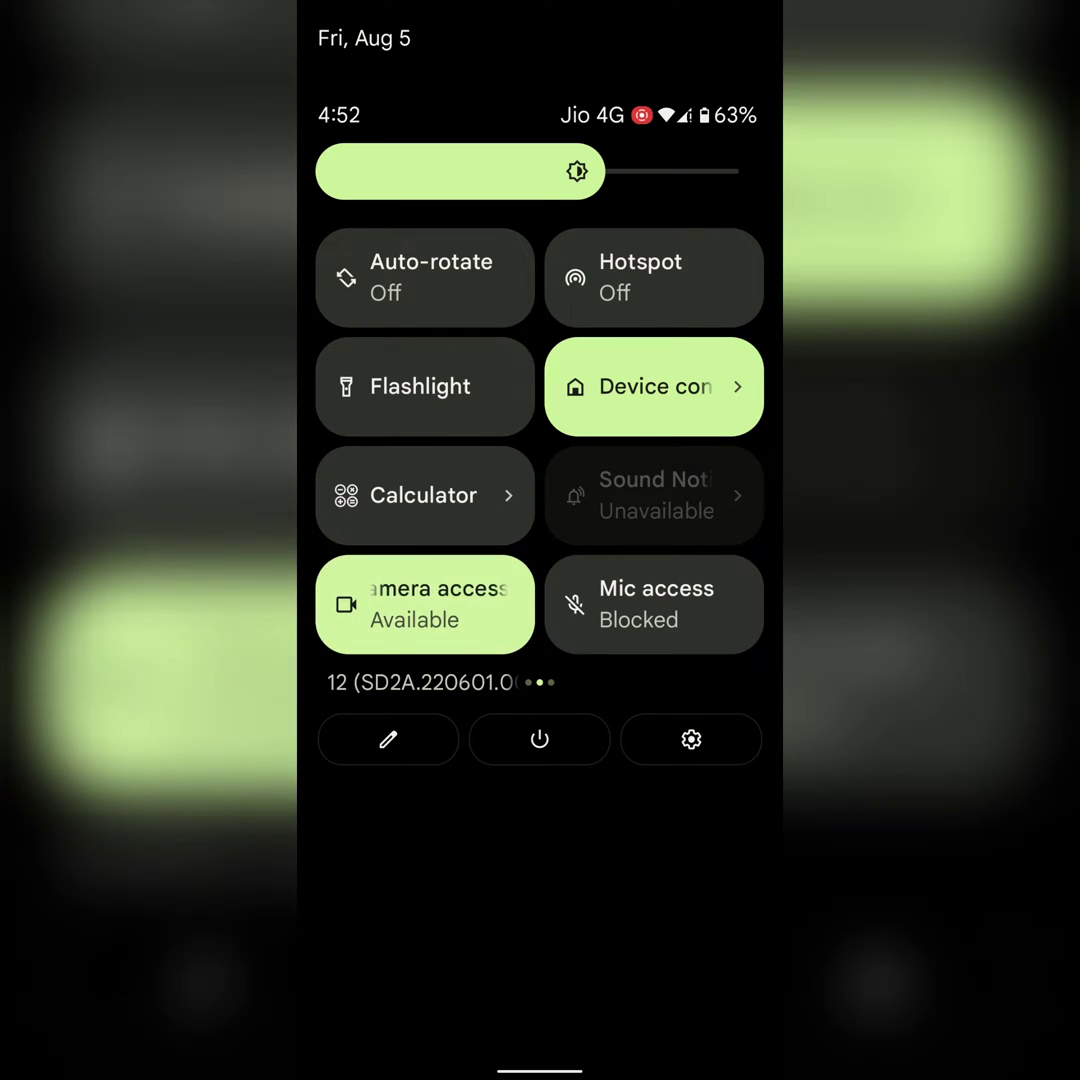
click(654, 604)
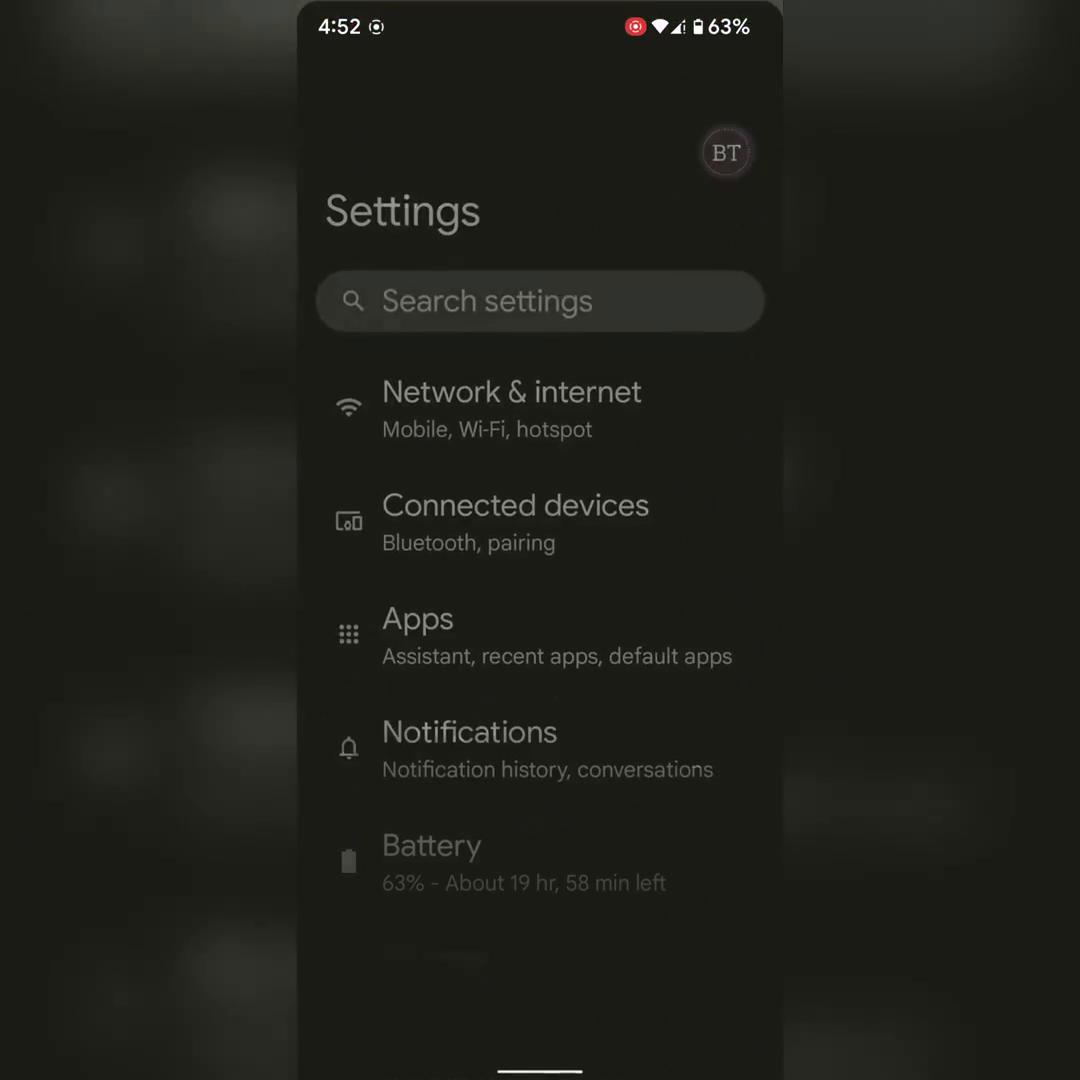
scroll(540, 540, down, 2)
scroll(540, 540, down, 2)
scroll(540, 540, down, 4)
scroll(540, 540, down, 2)
- Open the Privacy page from the Settings category list
click(431, 555)
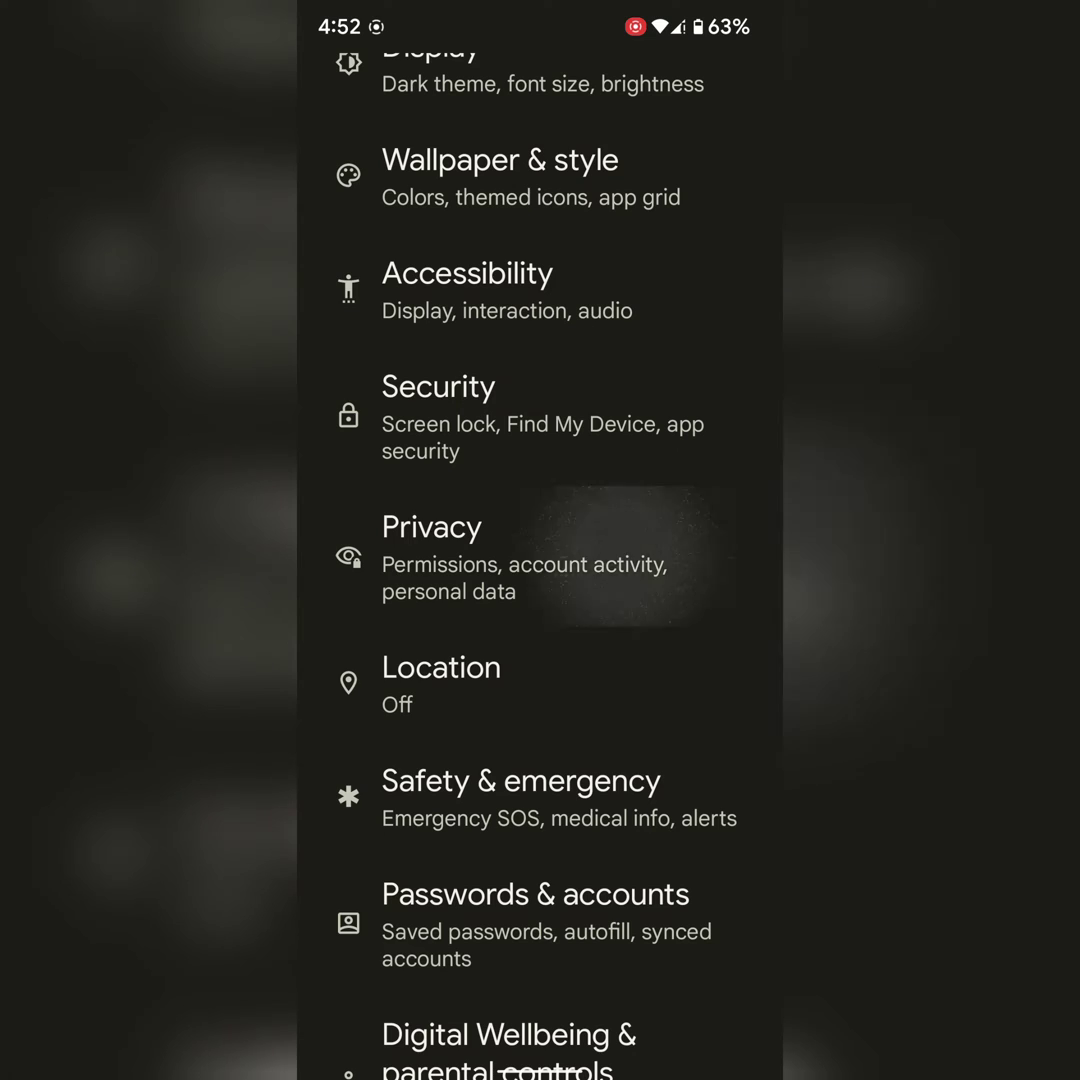
scroll(540, 540, down, 2)
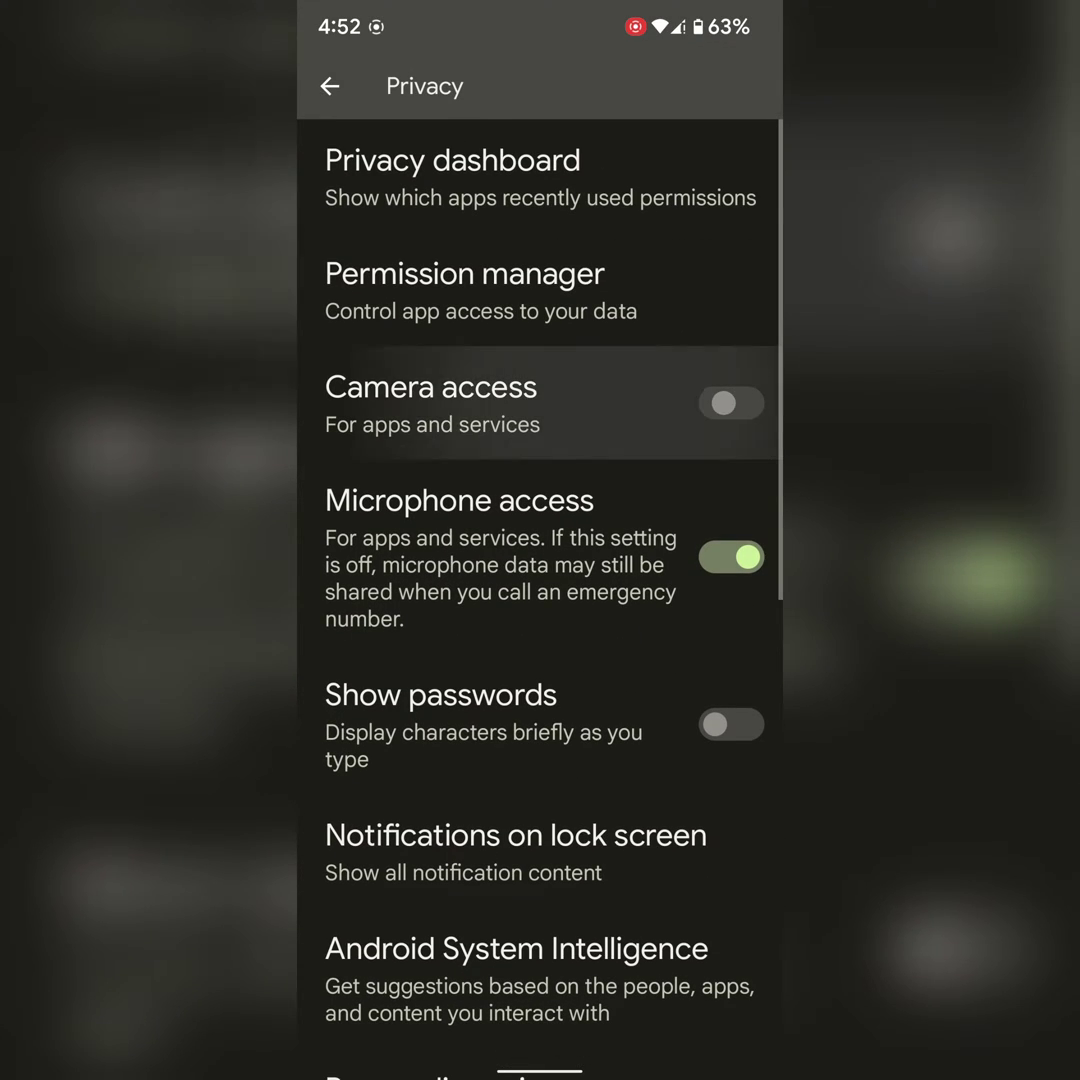
- Switch Camera access and Microphone access on under Privacy, then go back toward home
click(731, 557)
click(731, 557)
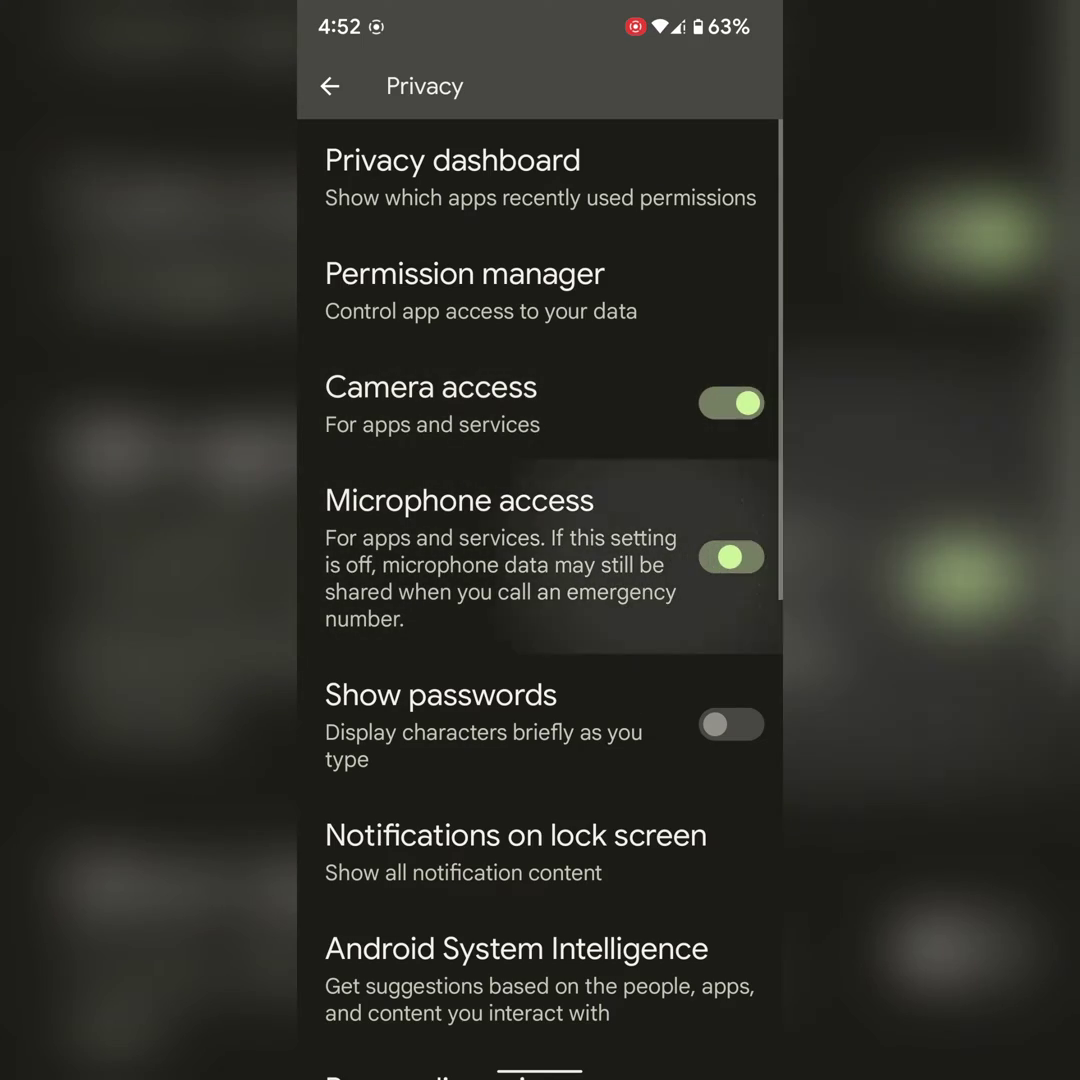
mouse_move(780, 615)
mouse_down()
mouse_move(767, 615)
mouse_move(762, 650)
mouse_move(745, 590)
mouse_up()
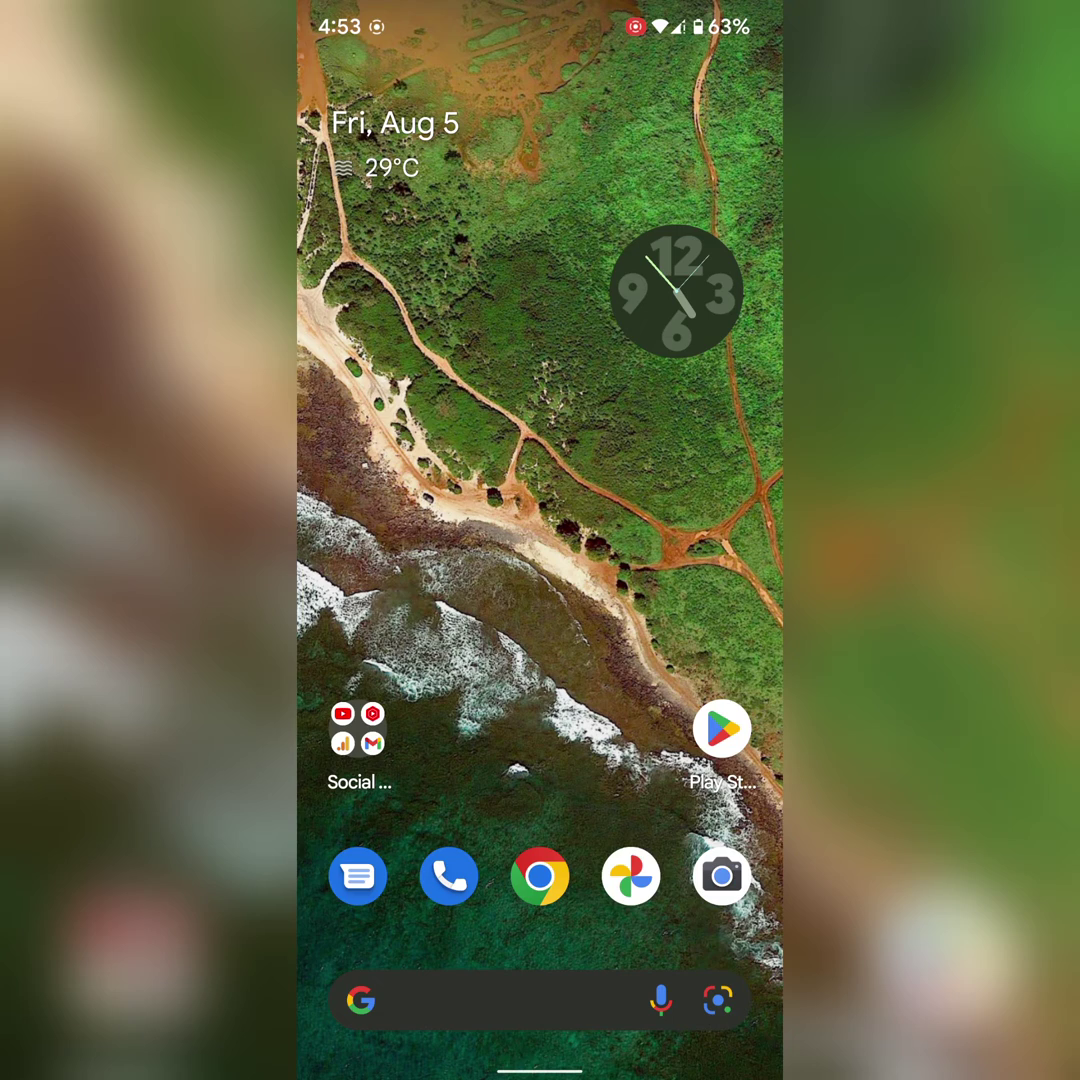
click(721, 876)
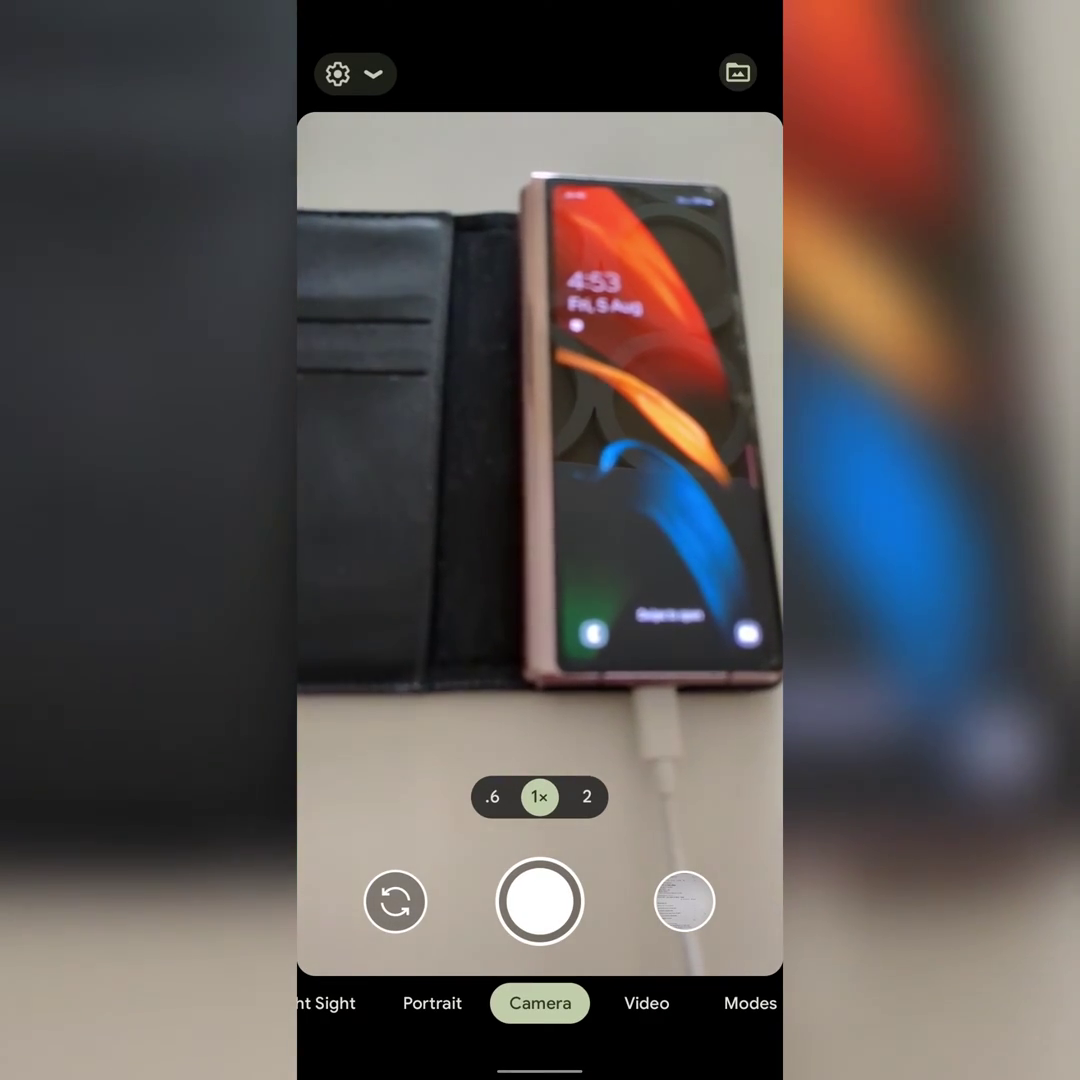
drag(540, 1070, 540, 600)
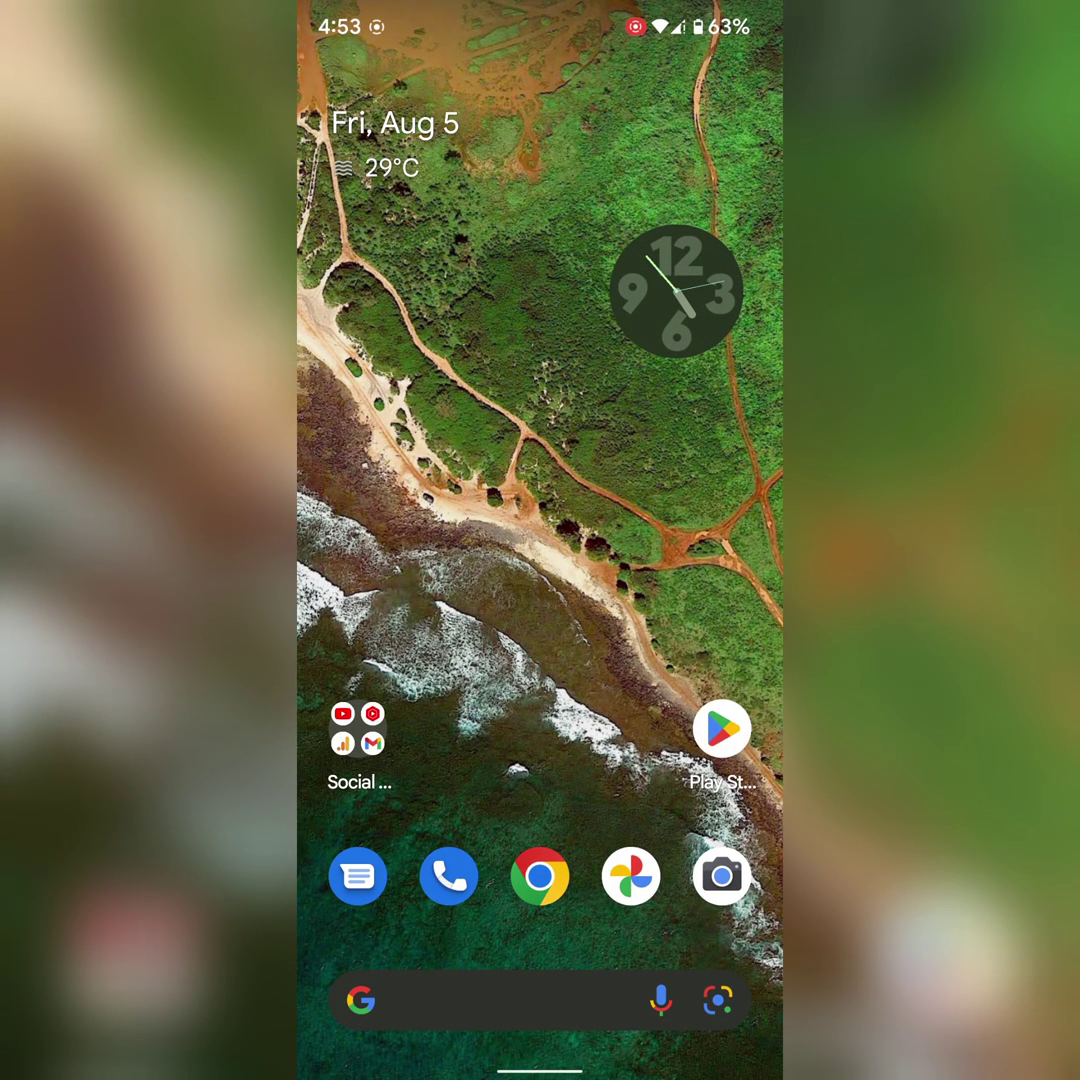